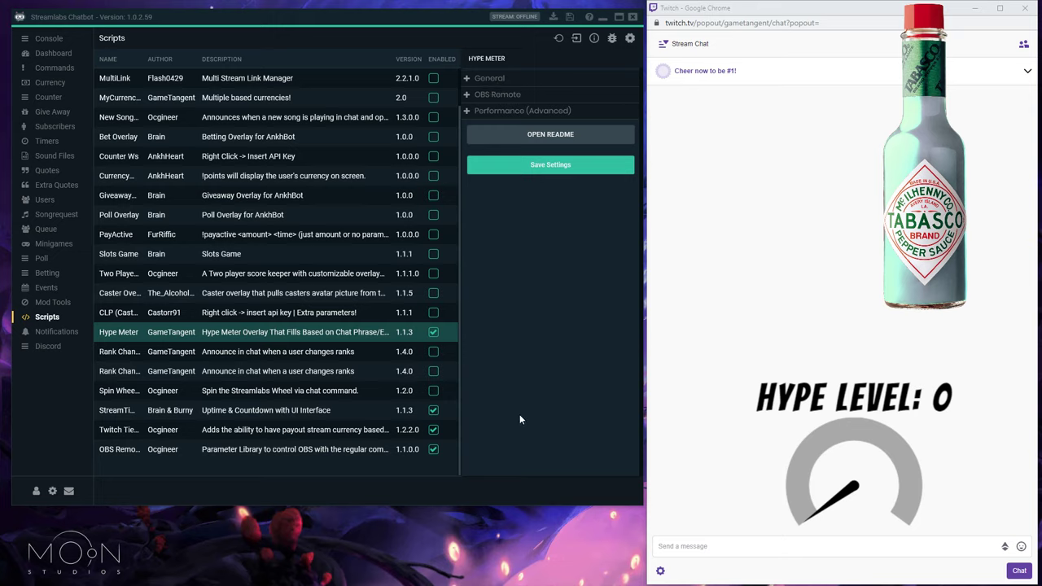
pyautogui.rightClick(251, 336)
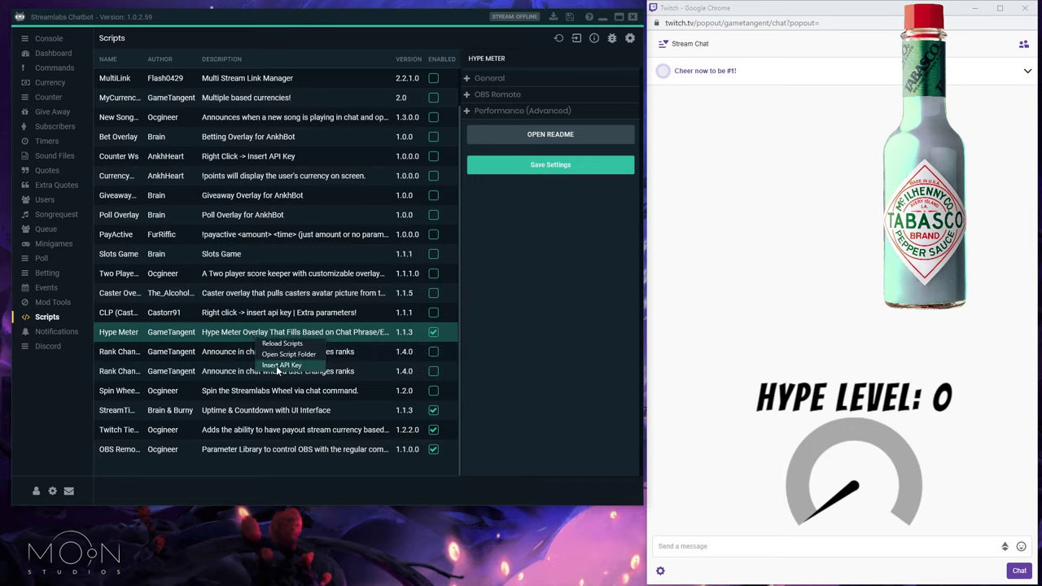
pyautogui.click(279, 366)
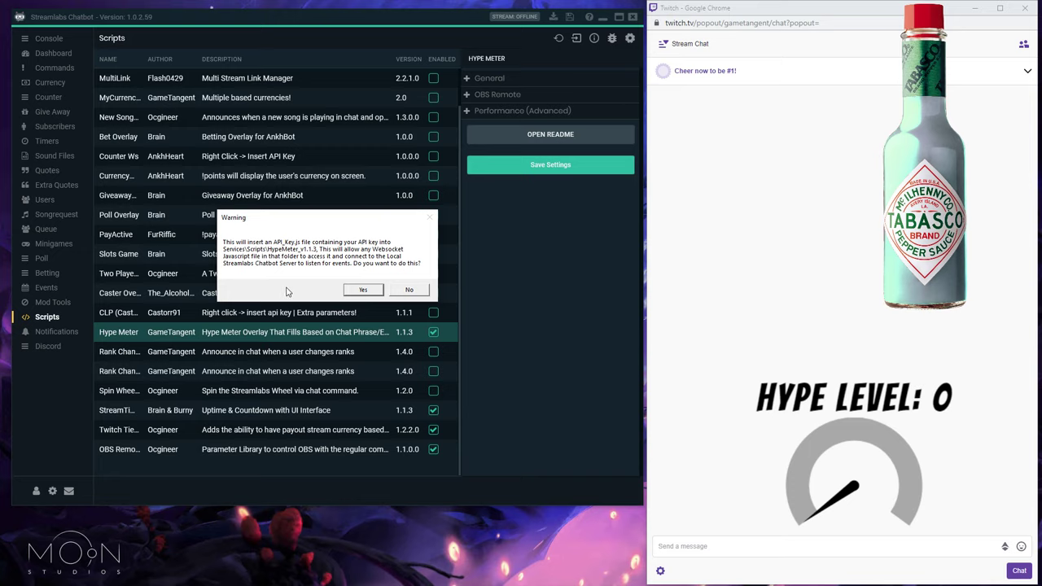
pyautogui.click(410, 290)
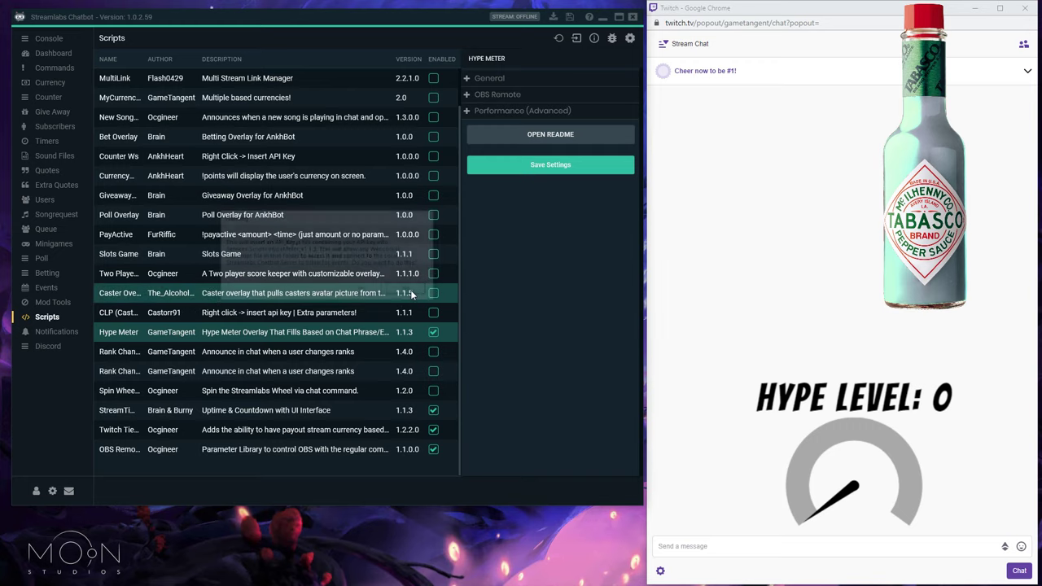
pyautogui.click(556, 136)
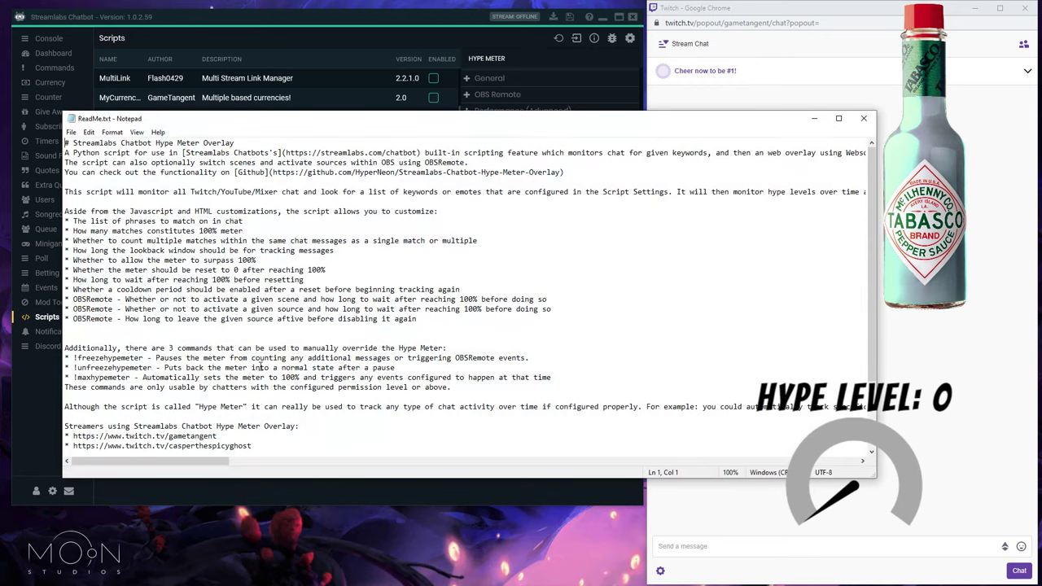
pyautogui.scroll(-2, 261, 359)
pyautogui.scroll(-1, 260, 359)
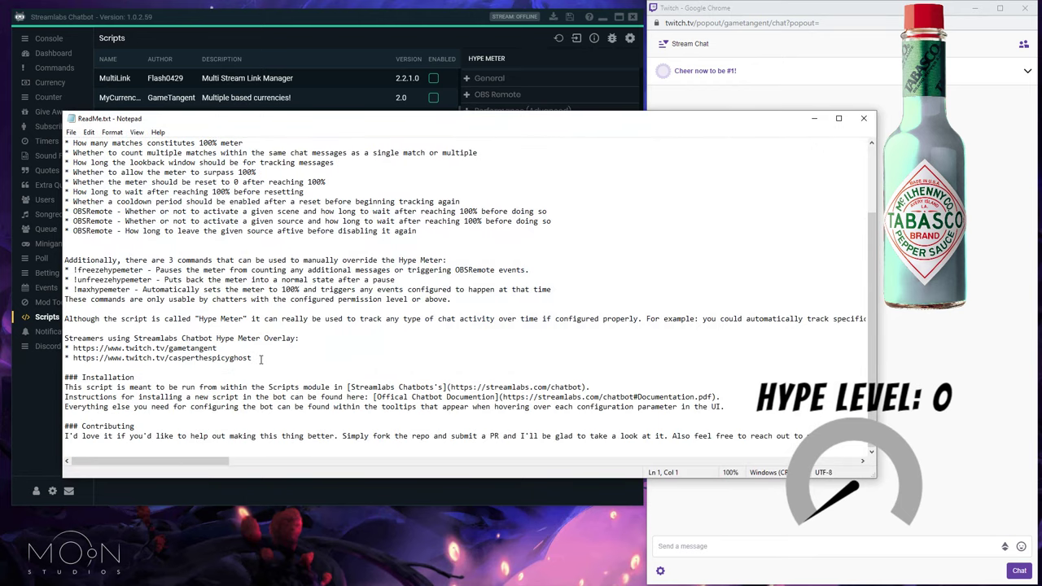
pyautogui.scroll(3, 261, 359)
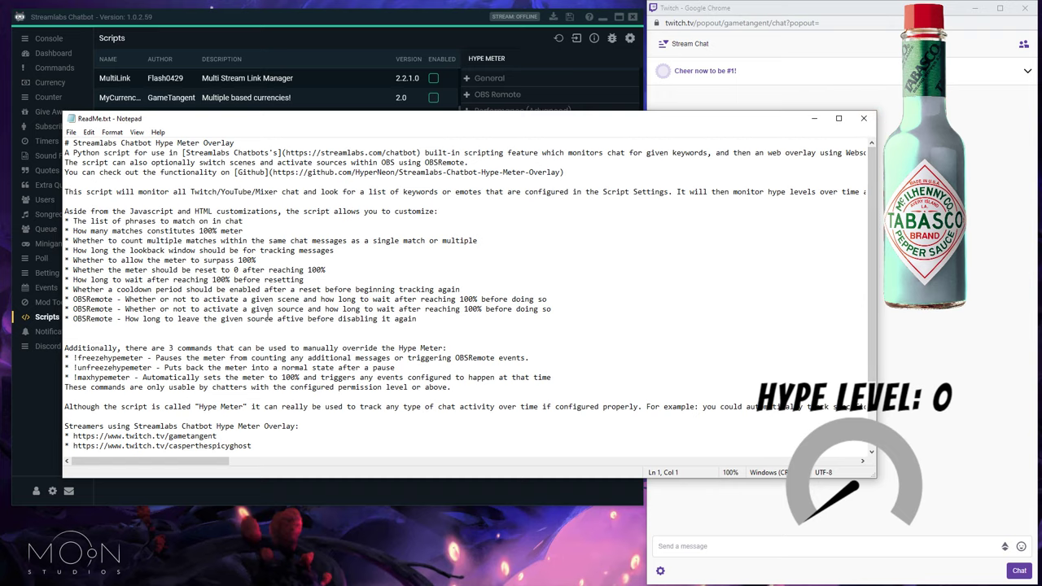
pyautogui.scroll(-1, 167, 311)
pyautogui.moveTo(565, 349); pyautogui.dragTo(62, 329)
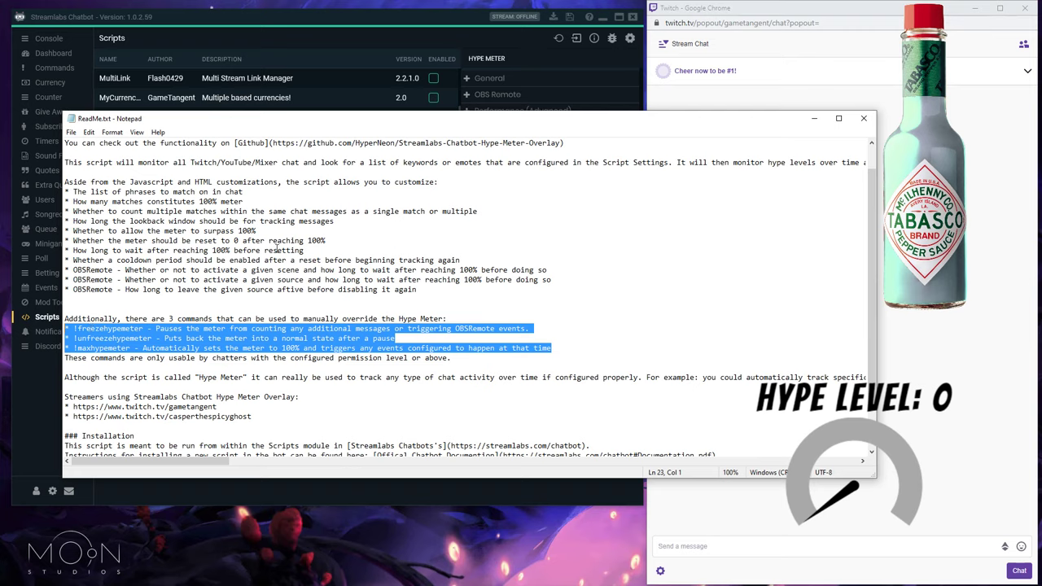
pyautogui.doubleClick(102, 328)
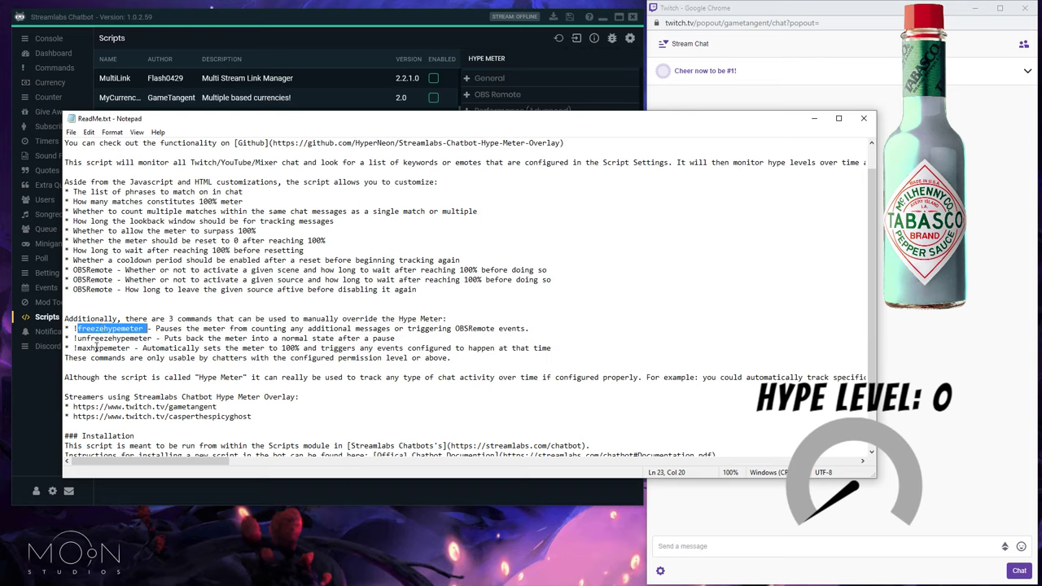
pyautogui.doubleClick(102, 338)
pyautogui.click(99, 349)
pyautogui.doubleClick(99, 348)
pyautogui.doubleClick(96, 338)
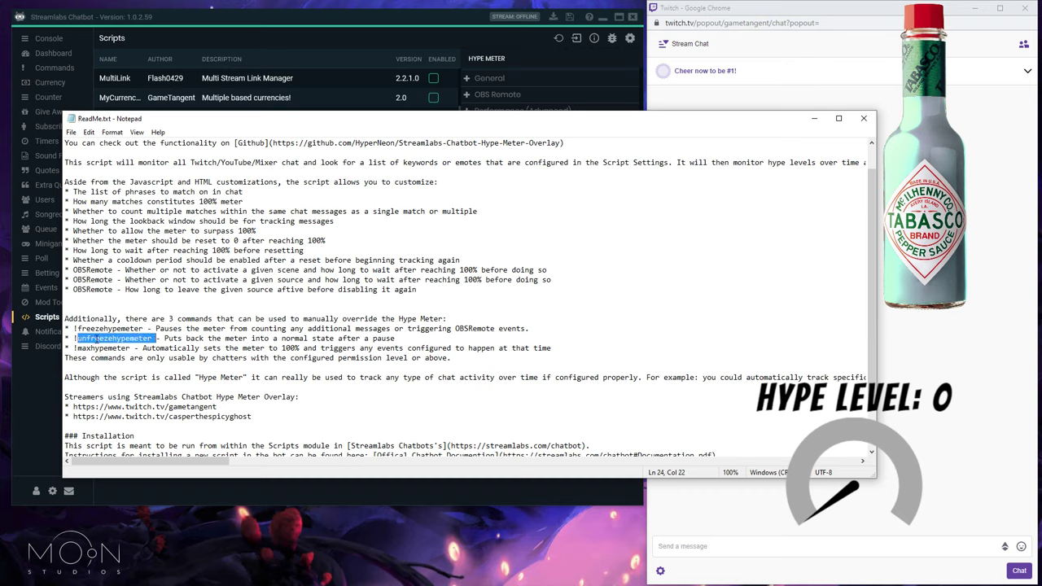
pyautogui.click(96, 328)
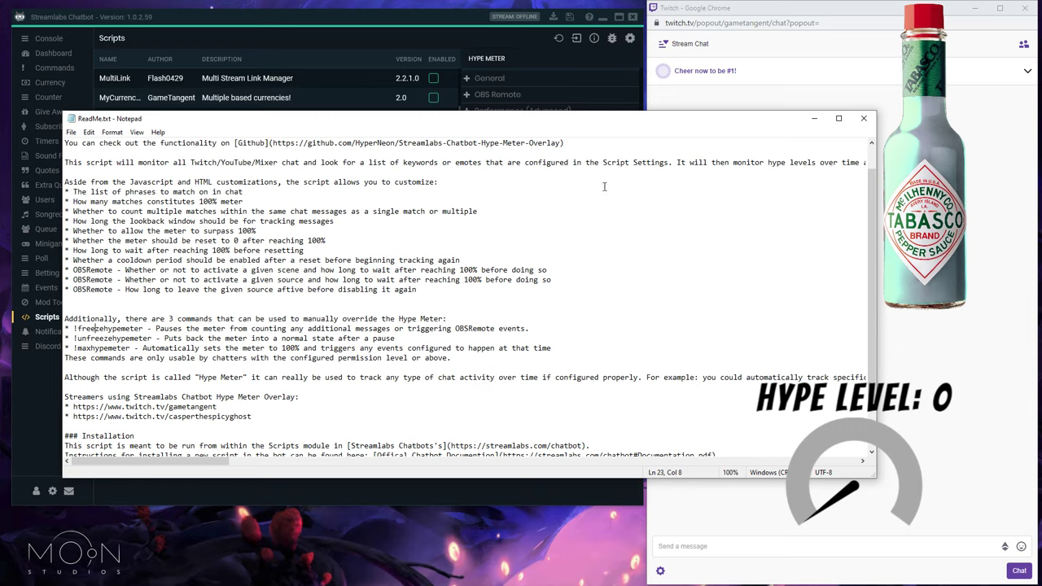
pyautogui.click(865, 119)
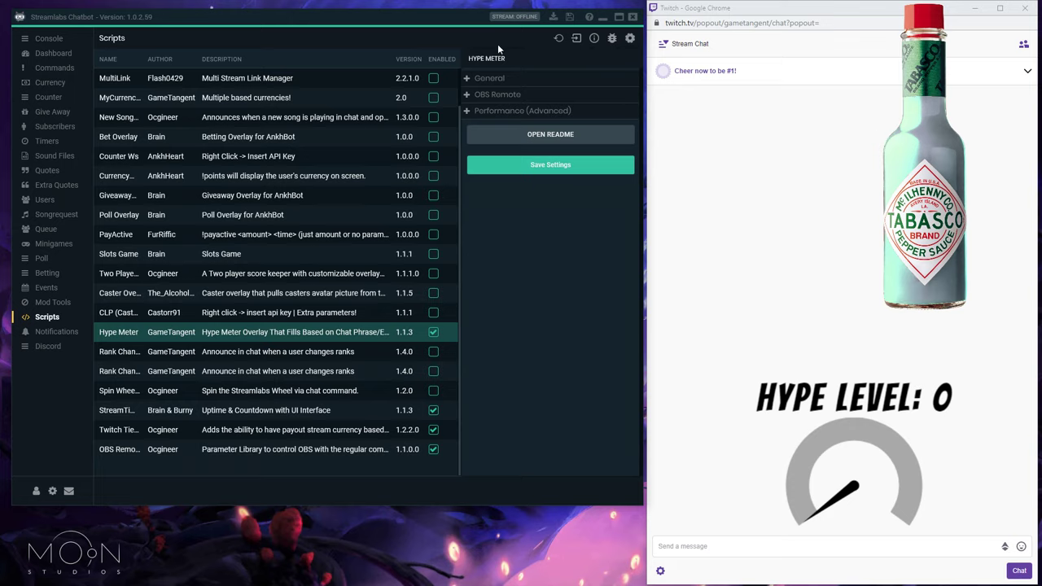
# - Expand the Hype Meter's General section and inspect the hype phrase list
pyautogui.click(487, 82)
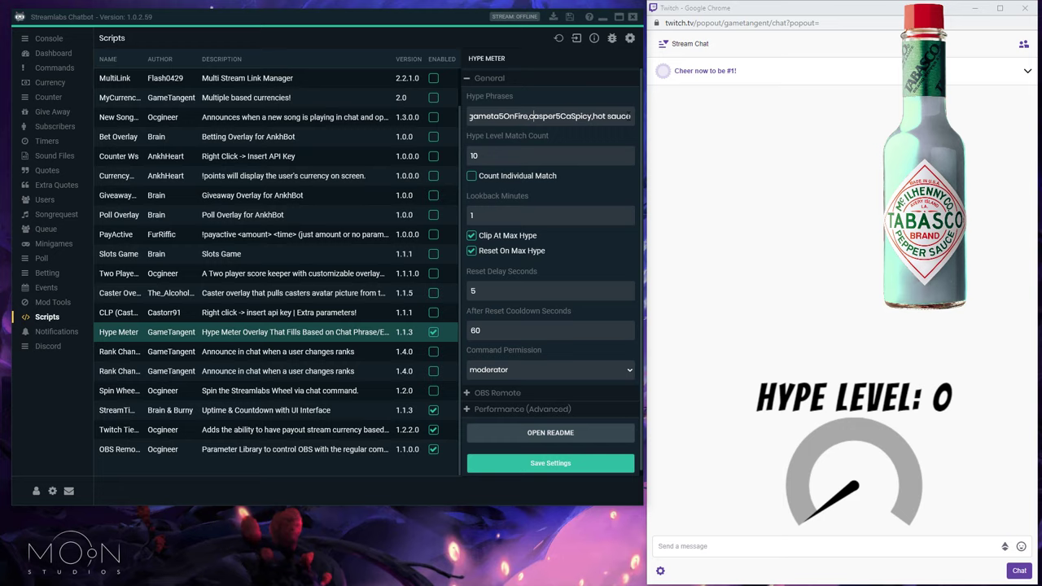
pyautogui.moveTo(631, 117); pyautogui.dragTo(439, 122)
pyautogui.click(495, 117)
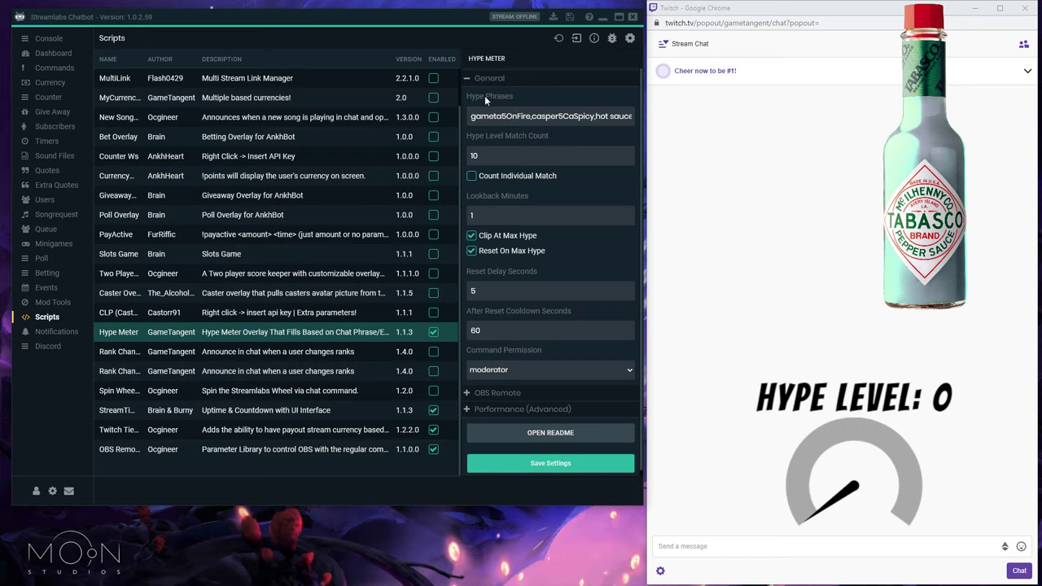
# - Read the tooltips for match count, lookback minutes and reset fields, rechecking the first hype phrases
pyautogui.moveTo(487, 116)
pyautogui.moveTo(525, 160)
pyautogui.moveTo(489, 179)
pyautogui.moveTo(495, 212)
pyautogui.moveTo(471, 116); pyautogui.dragTo(632, 117)
pyautogui.click(620, 116)
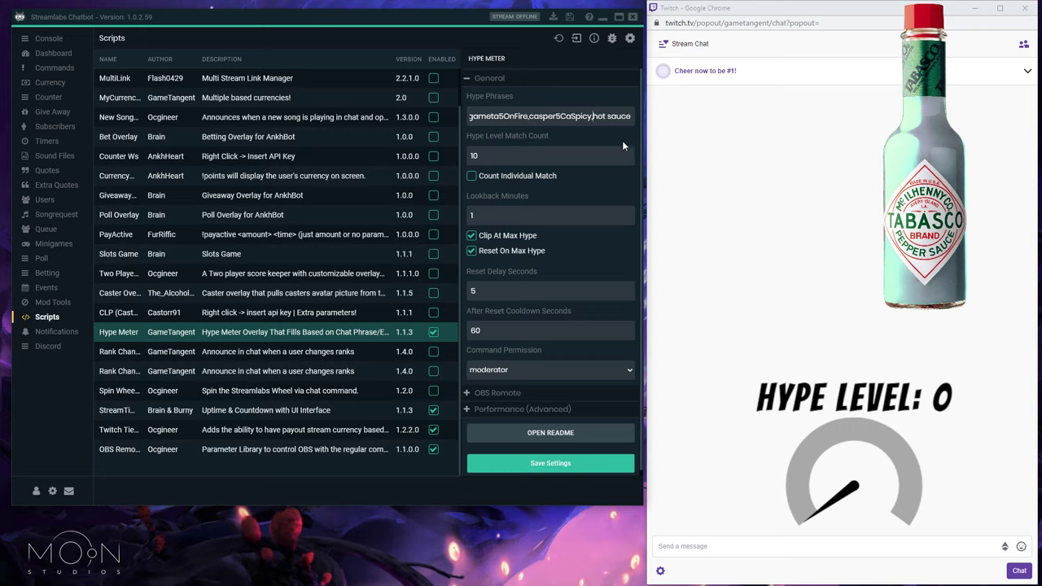
pyautogui.moveTo(488, 115)
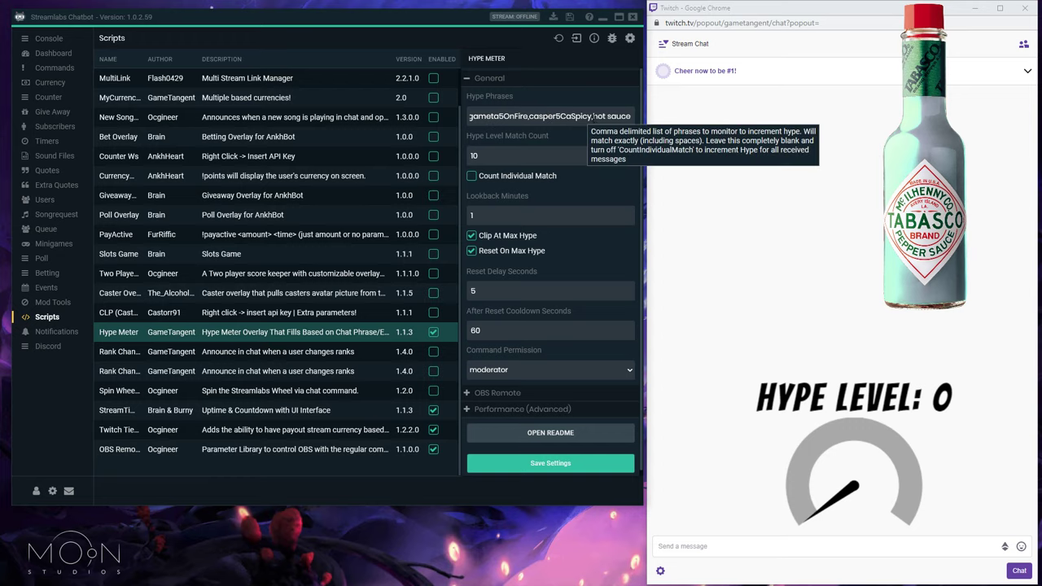
# - Delete the stray spaces around the commas in gameta5OnFire, casper5CaSpicy, hot sauce
pyautogui.moveTo(593, 117)
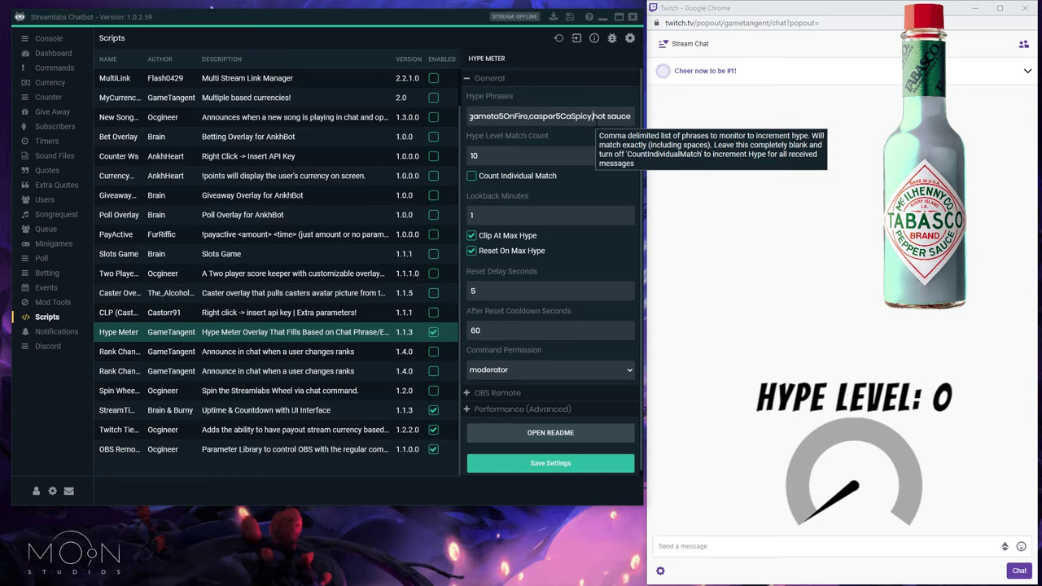
pyautogui.click(593, 116)
pyautogui.press('BackSpace')
pyautogui.press('BackSpace')
pyautogui.click(607, 117)
pyautogui.press('BackSpace')
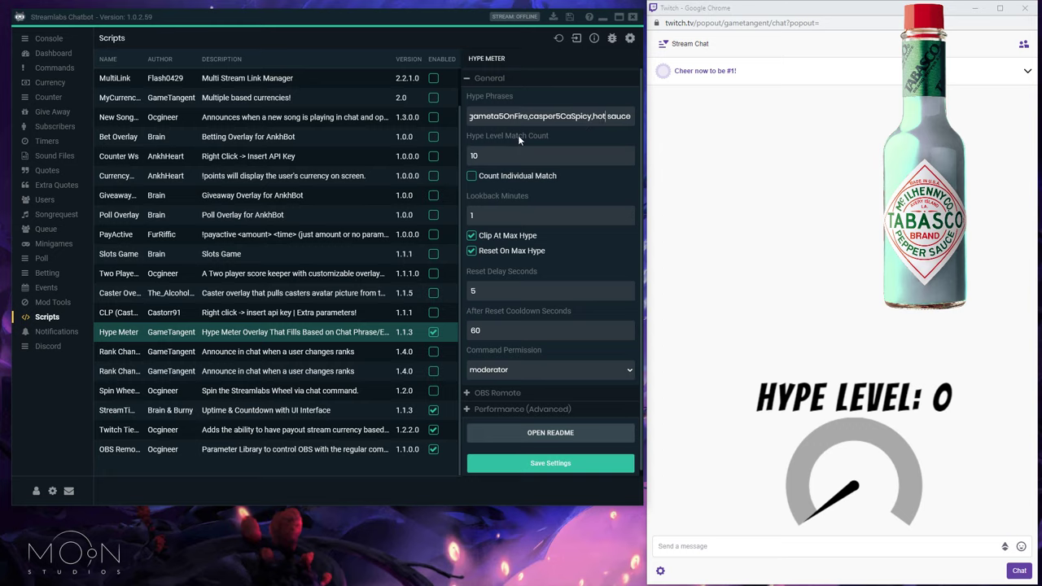
pyautogui.moveTo(501, 117); pyautogui.dragTo(632, 116)
pyautogui.click(612, 116)
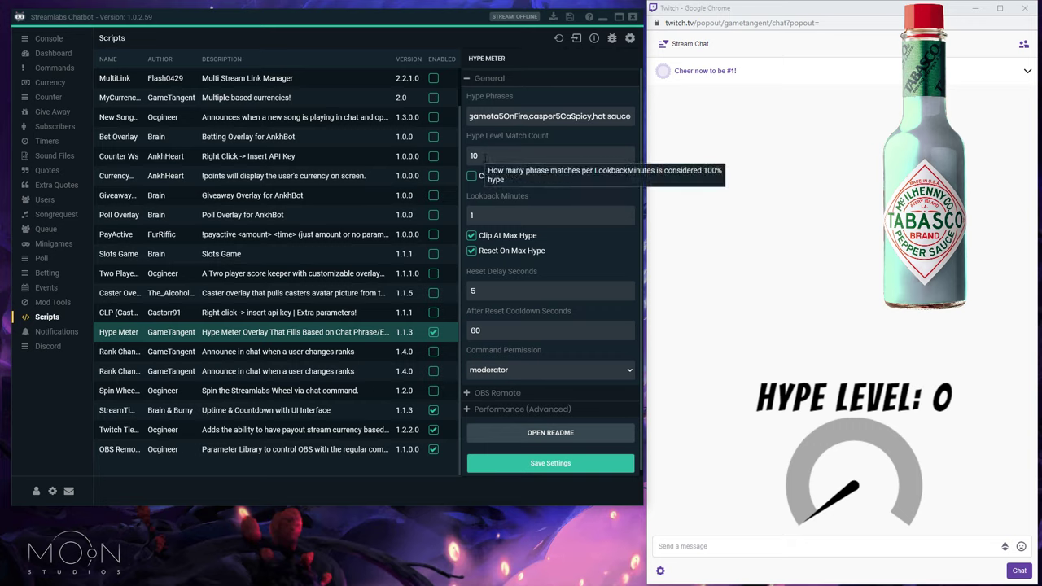
# - Check match count 10 and lookback 1 minute, then enable Count Individual Match
pyautogui.click(488, 154)
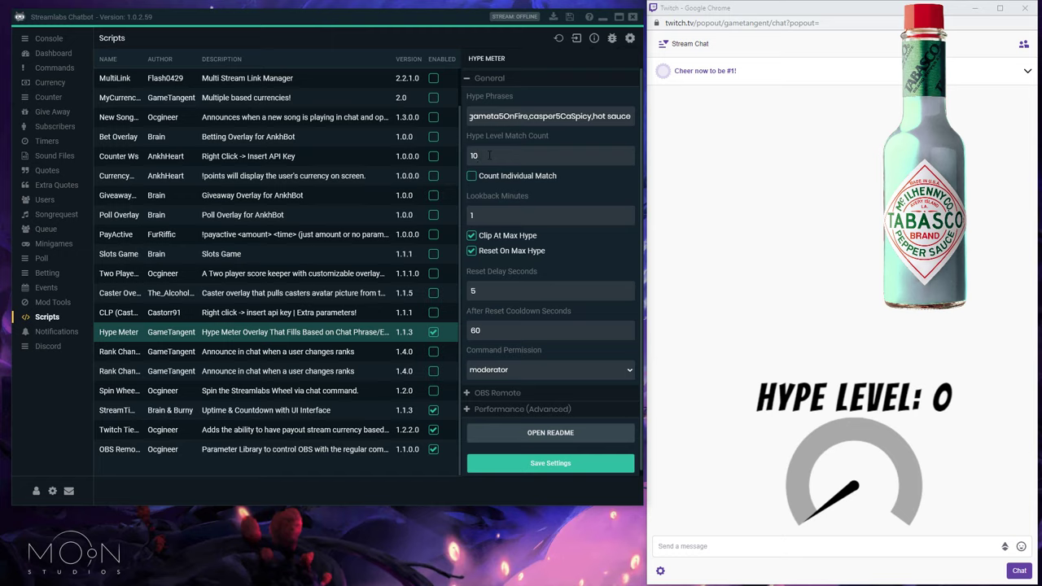
pyautogui.click(490, 215)
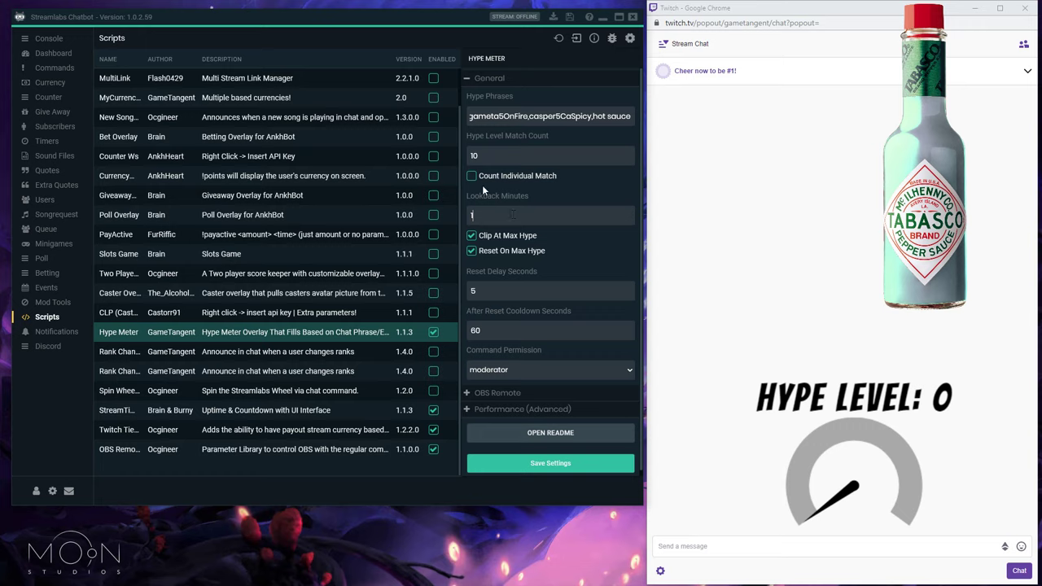
pyautogui.moveTo(496, 180)
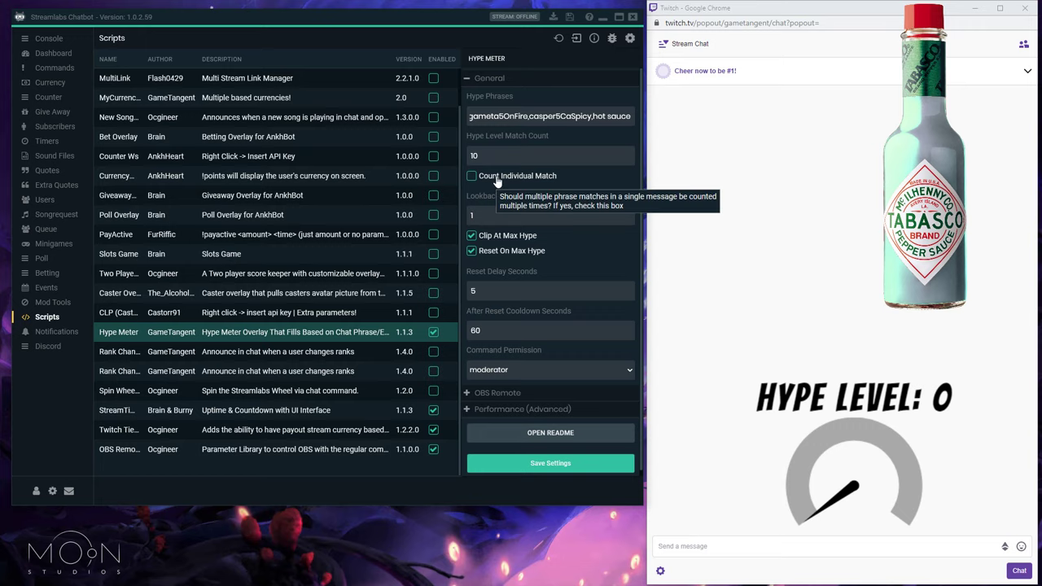
pyautogui.click(497, 182)
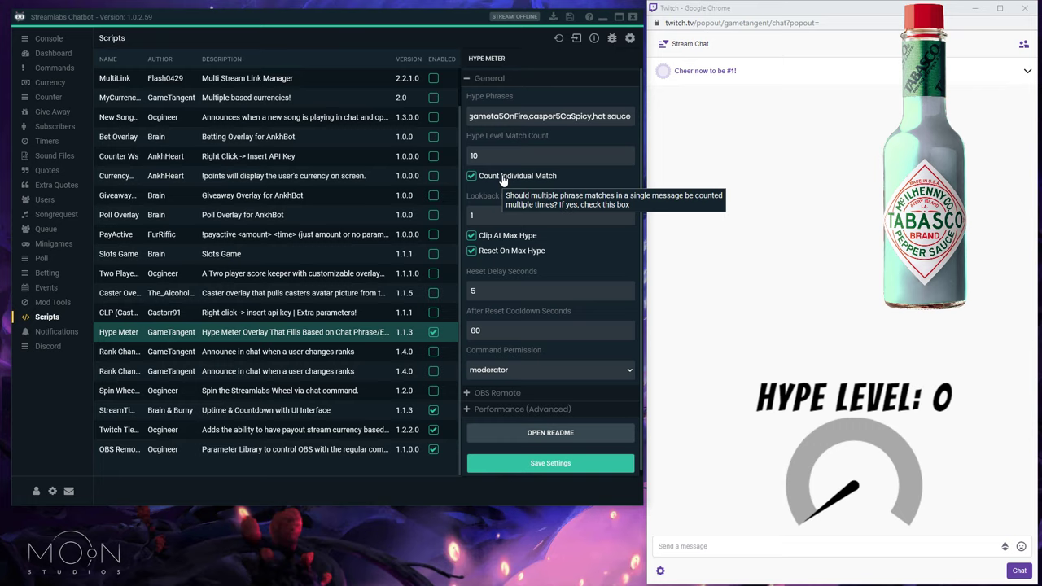
# - Switch Count Individual Match back off and select the gameta5OnFire phrase
pyautogui.click(502, 180)
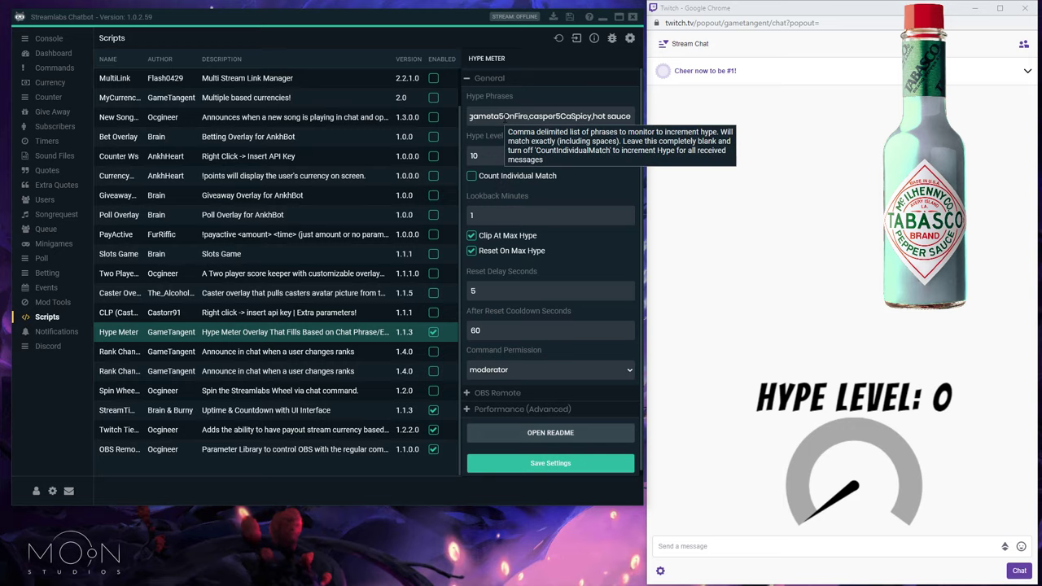
pyautogui.doubleClick(505, 117)
pyautogui.click(505, 116)
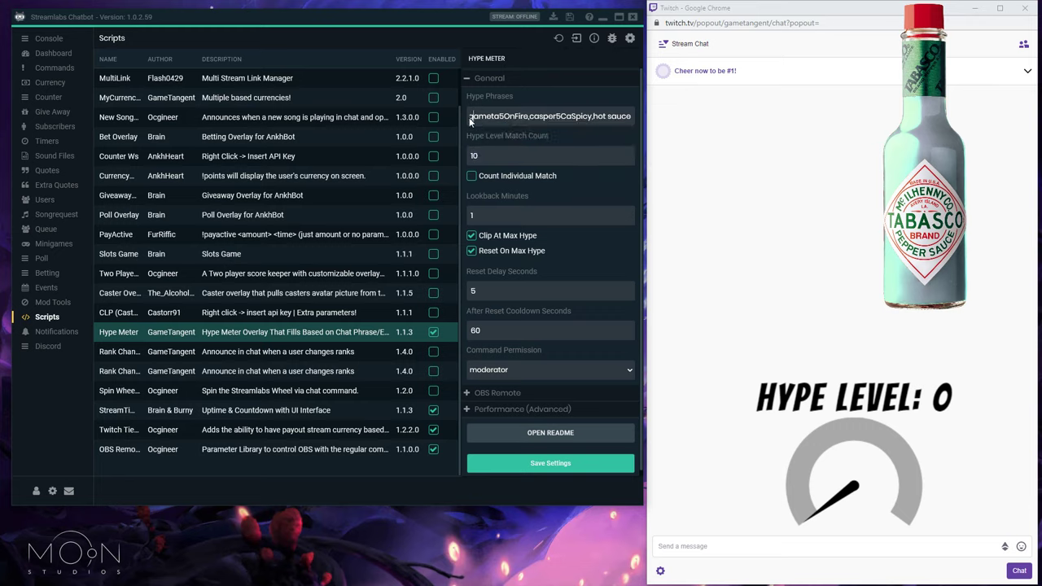
# - Replace the entire Hype Phrases list with a pasted list starting gameta5OnFire, casper5CaSpicy
pyautogui.moveTo(470, 116); pyautogui.dragTo(642, 120)
pyautogui.hotkey('ctrl', 'c')
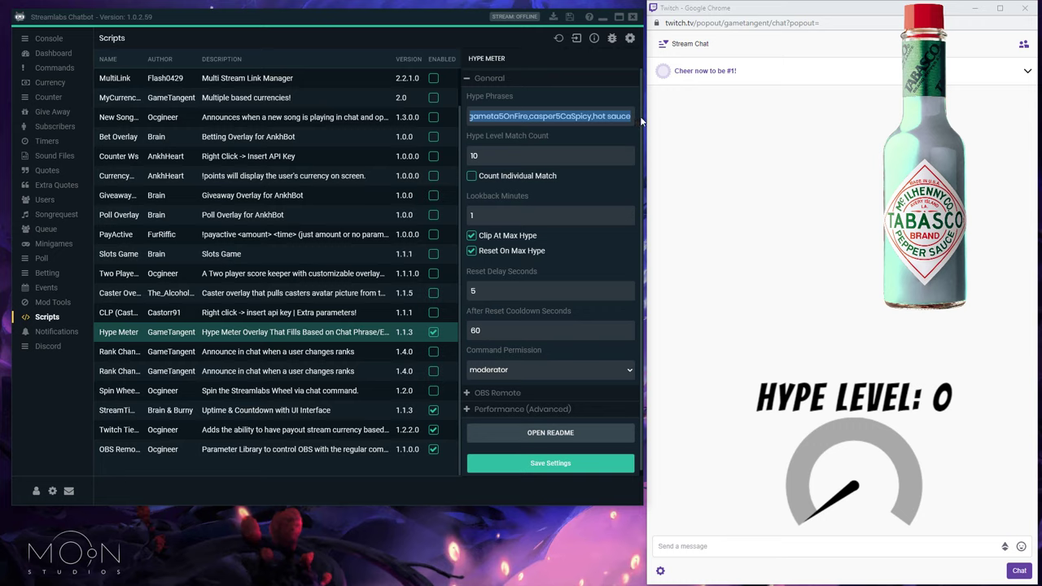
pyautogui.press('BackSpace')
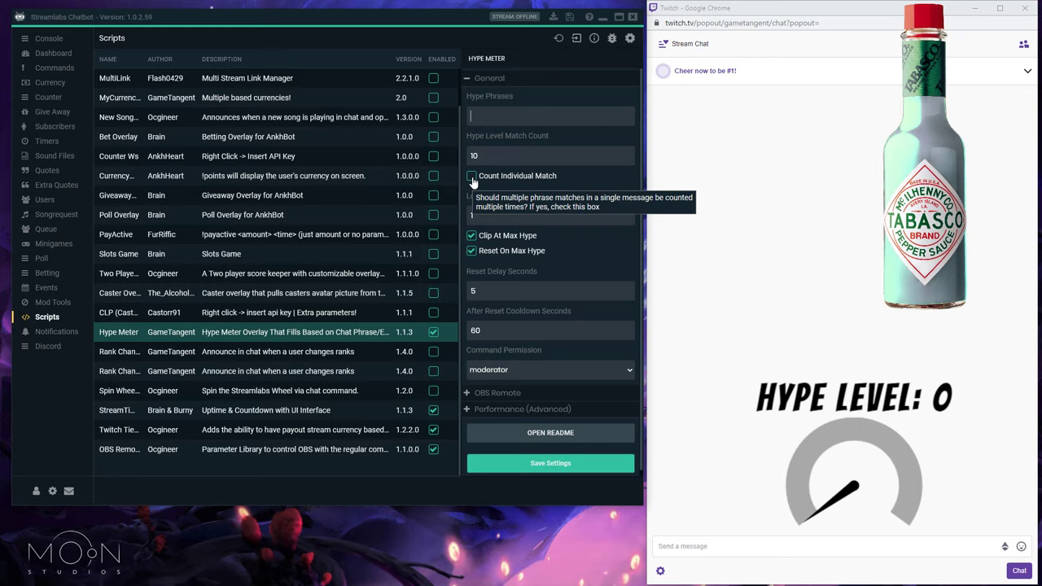
pyautogui.hotkey('ctrl', 'v')
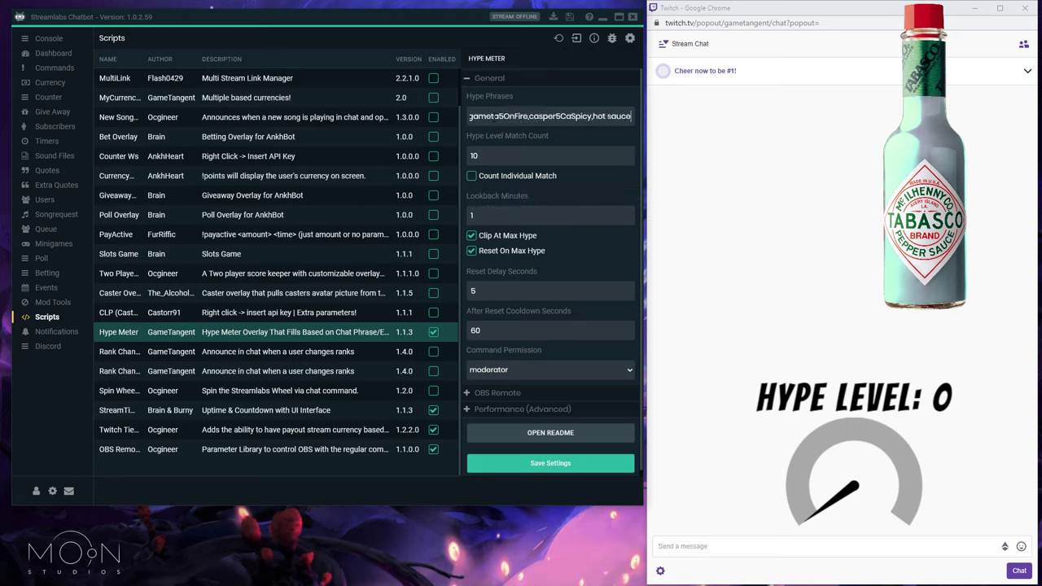
pyautogui.moveTo(501, 117); pyautogui.dragTo(444, 117)
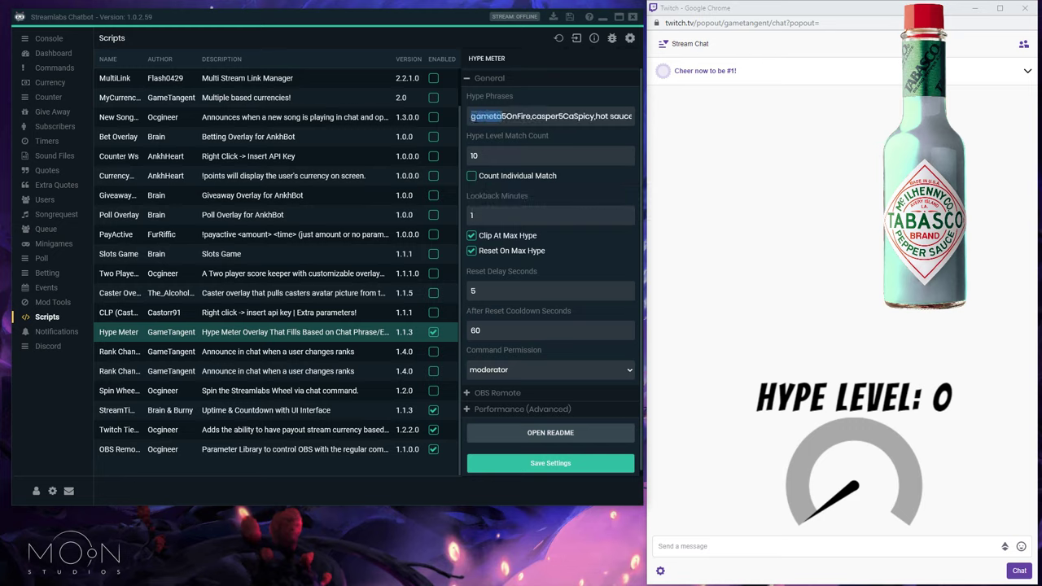
pyautogui.scroll(-1, 551, 182)
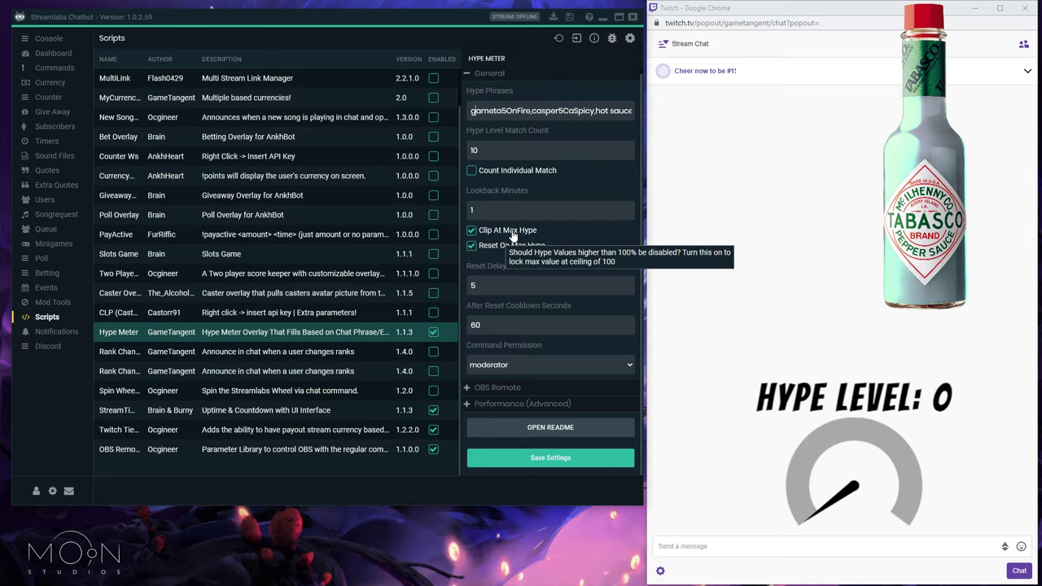
pyautogui.click(506, 233)
pyautogui.click(503, 231)
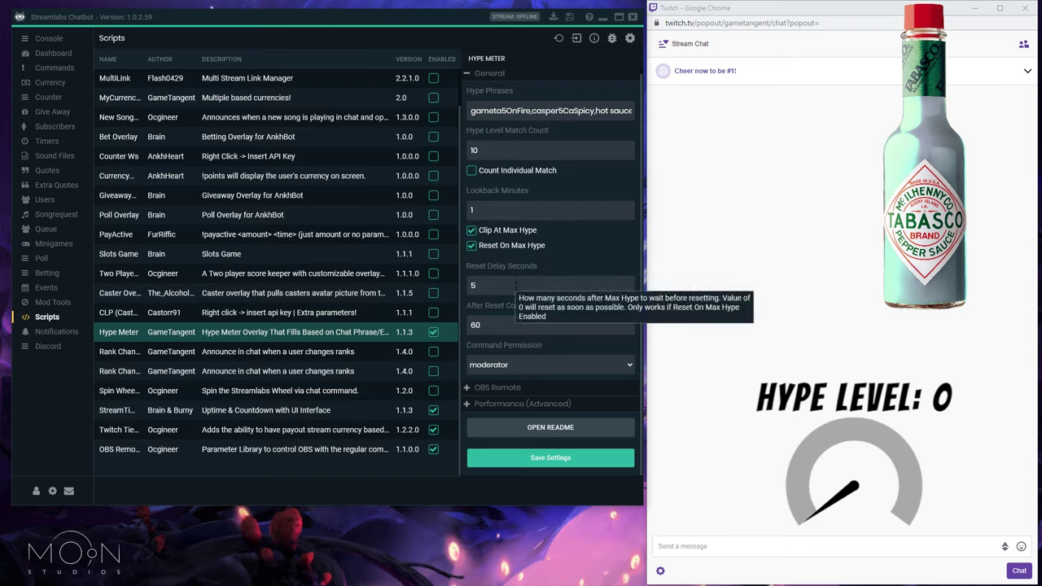
pyautogui.click(527, 328)
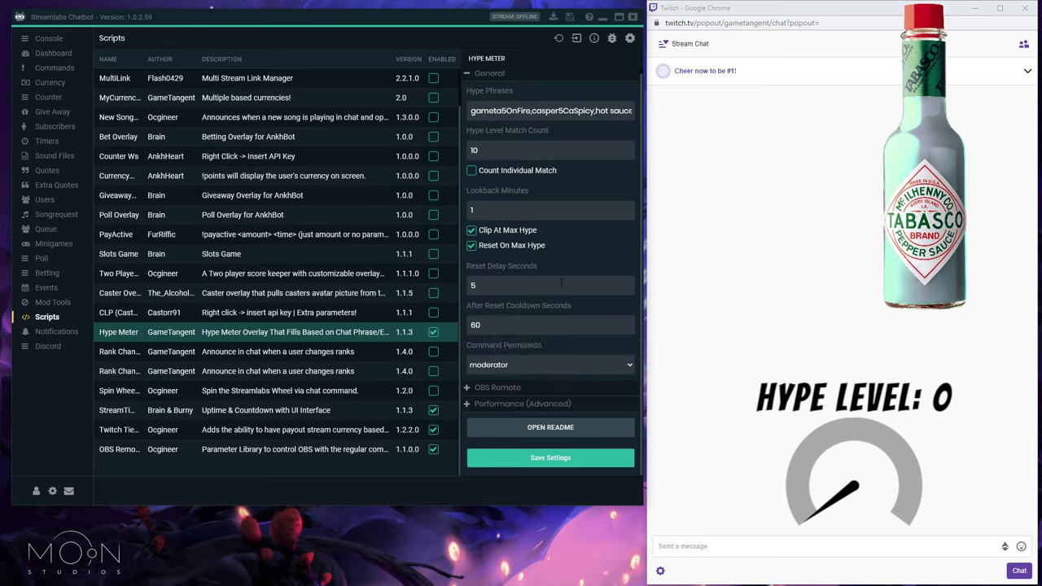
# - Show the Command Permission choices, with moderator currently selected
pyautogui.click(522, 367)
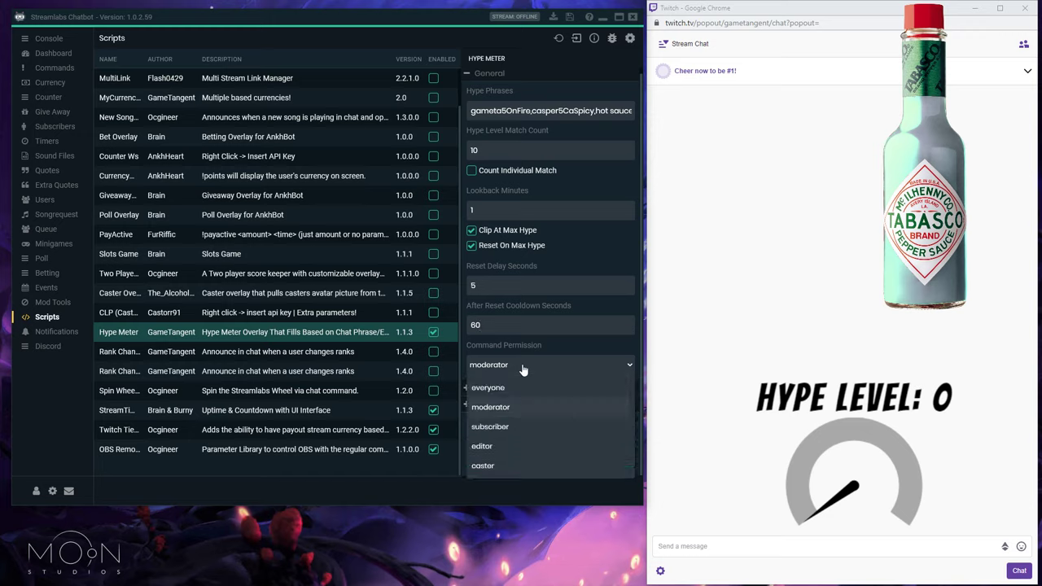
# - Keep moderator permission, expand OBS Remote settings and collapse General
pyautogui.click(500, 407)
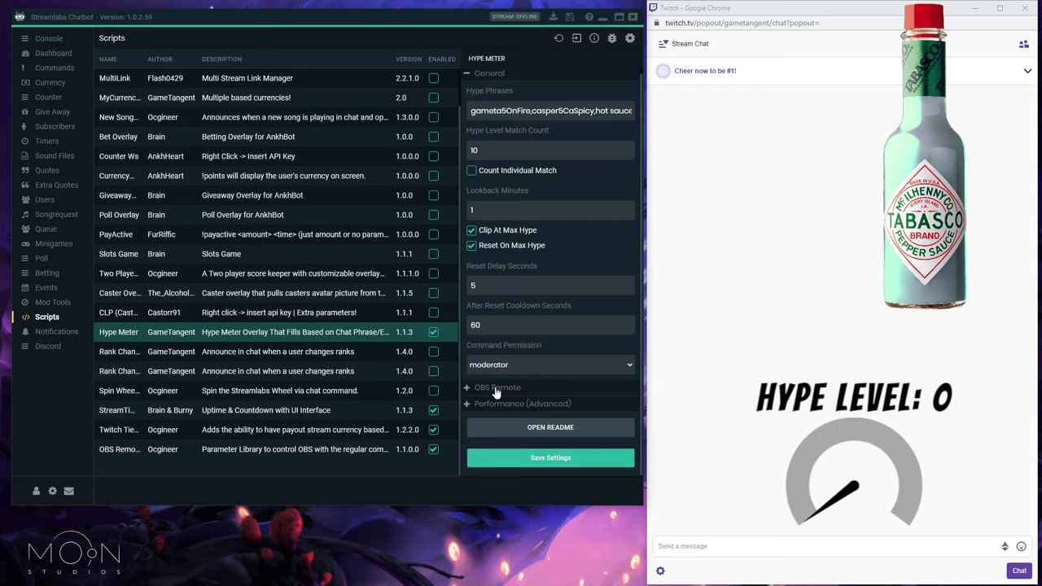
pyautogui.click(503, 390)
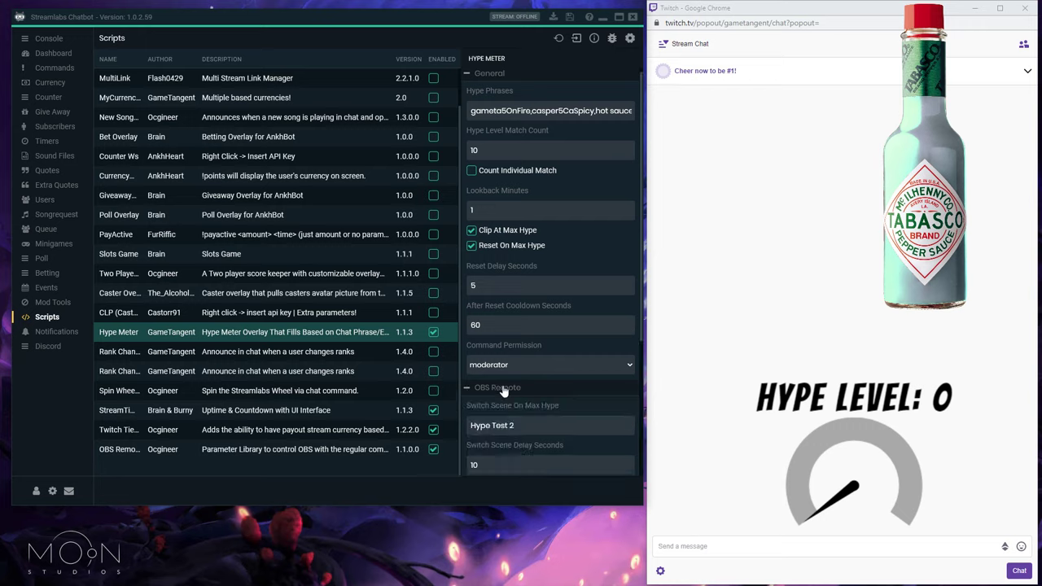
pyautogui.click(494, 79)
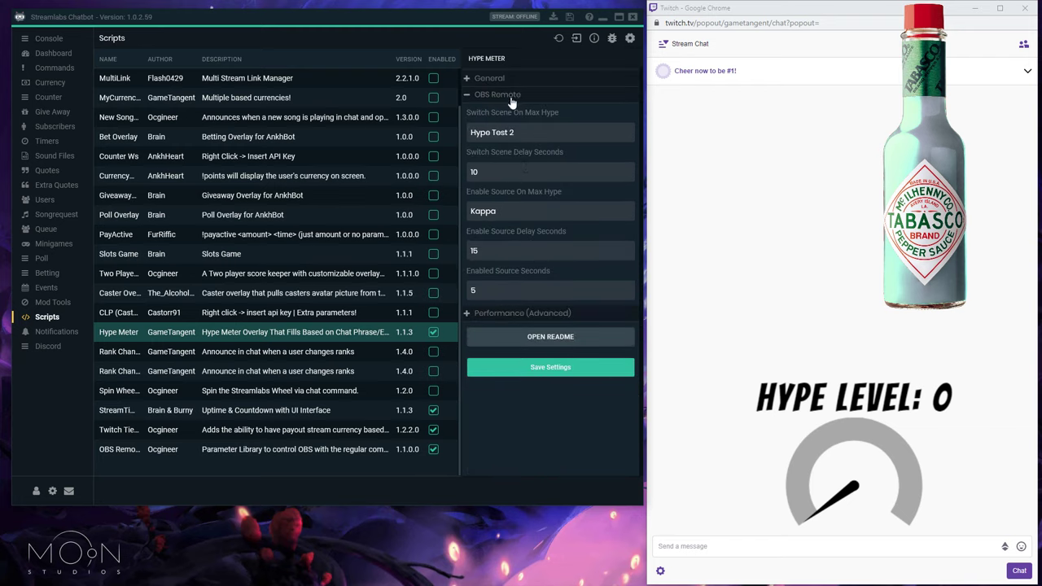
pyautogui.moveTo(527, 132)
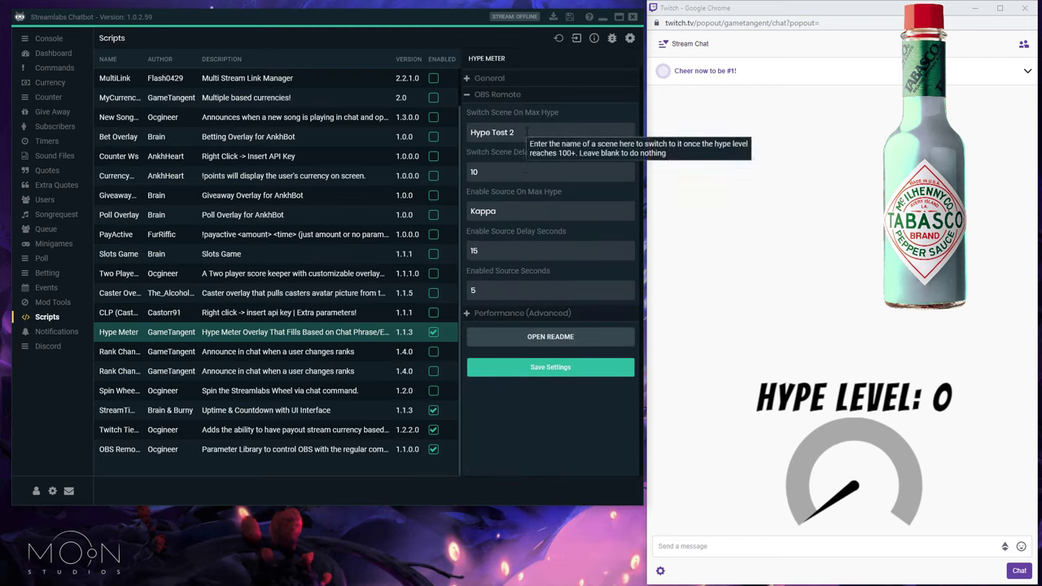
# - Review the OBS Remote switch scene Hype Test 2 and its 10-second delay
pyautogui.click(530, 132)
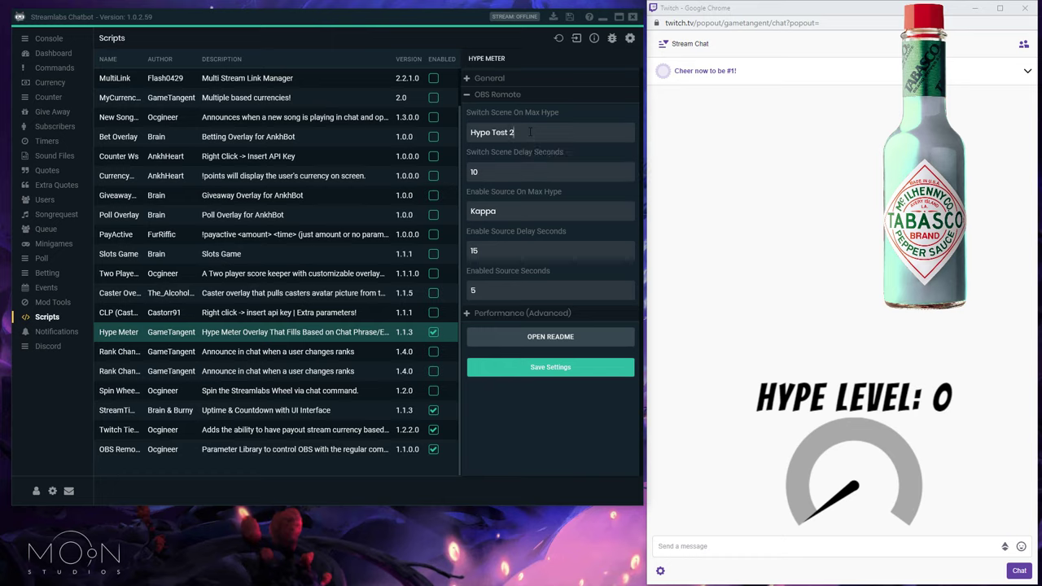
pyautogui.moveTo(518, 213)
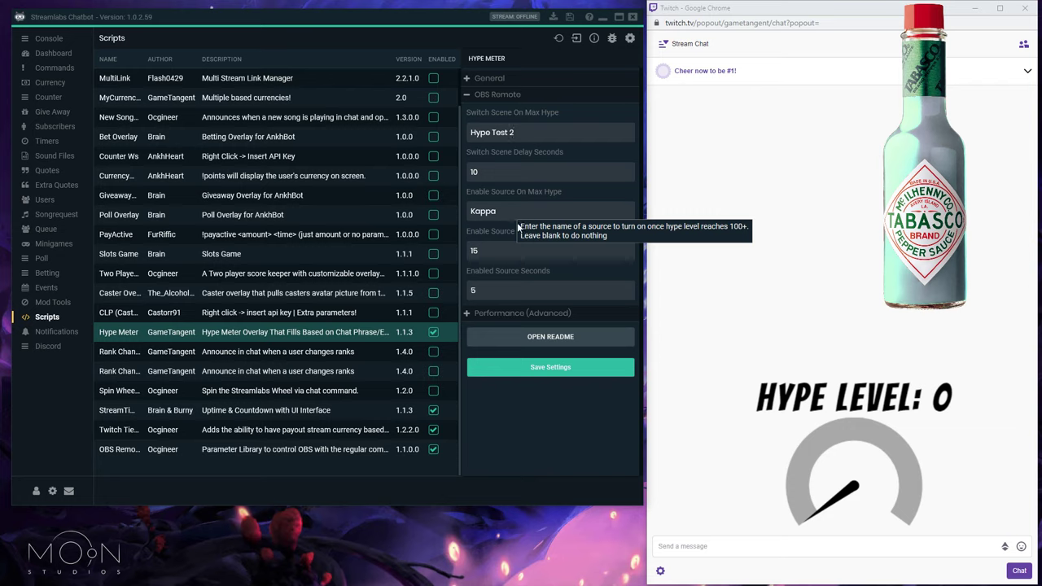
pyautogui.moveTo(482, 289)
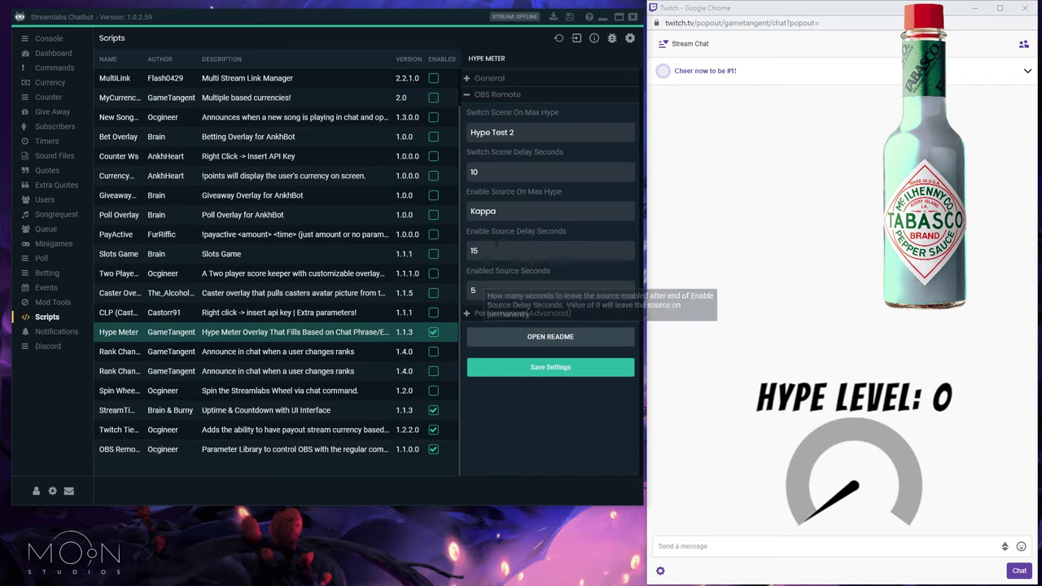
pyautogui.moveTo(534, 136)
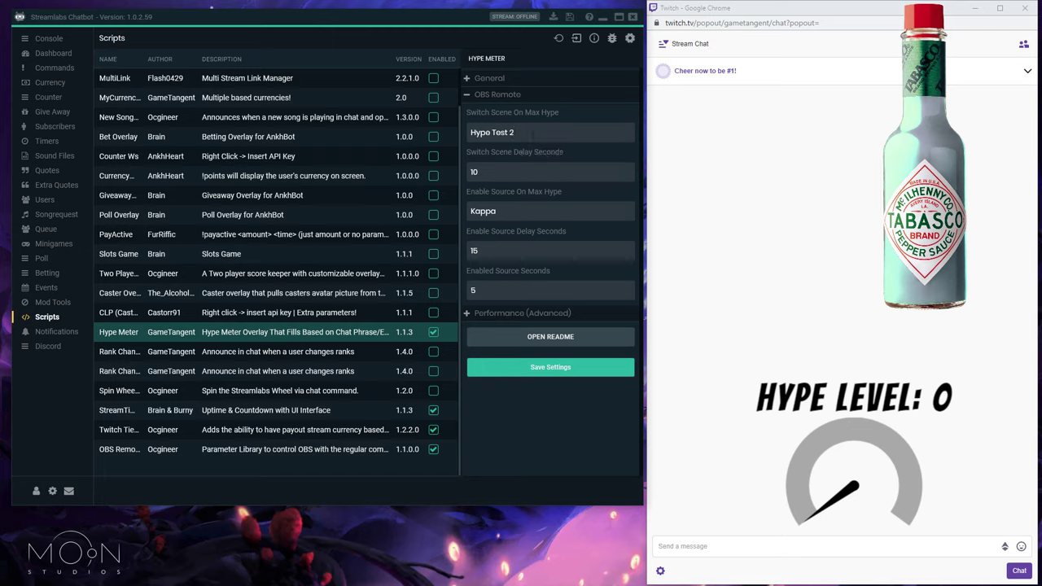
pyautogui.click(498, 171)
pyautogui.moveTo(530, 132)
pyautogui.moveTo(483, 252)
# - Check source Kappa with its 15-second delay, then expand General settings again
pyautogui.click(506, 212)
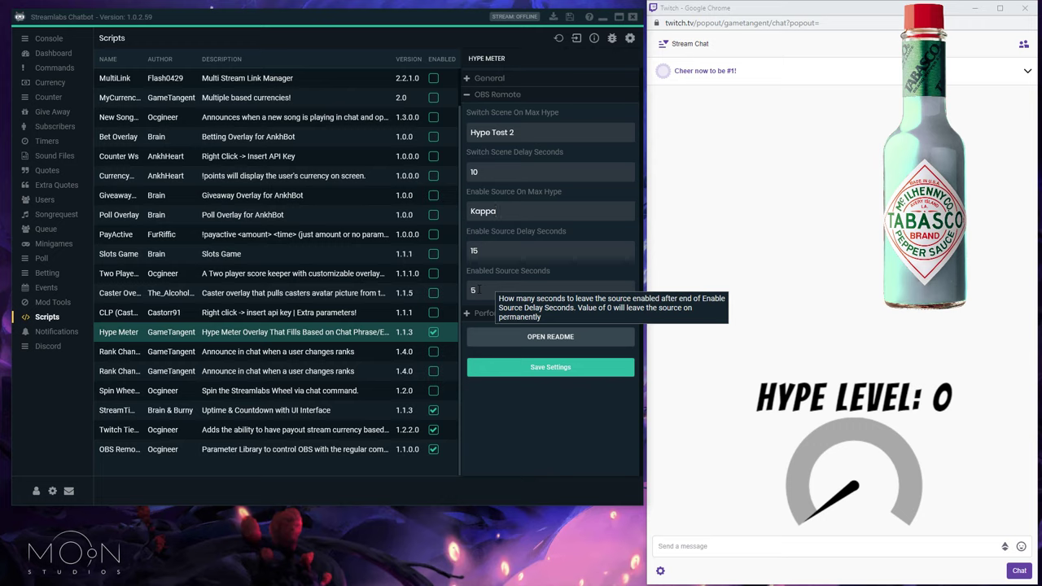
pyautogui.click(490, 252)
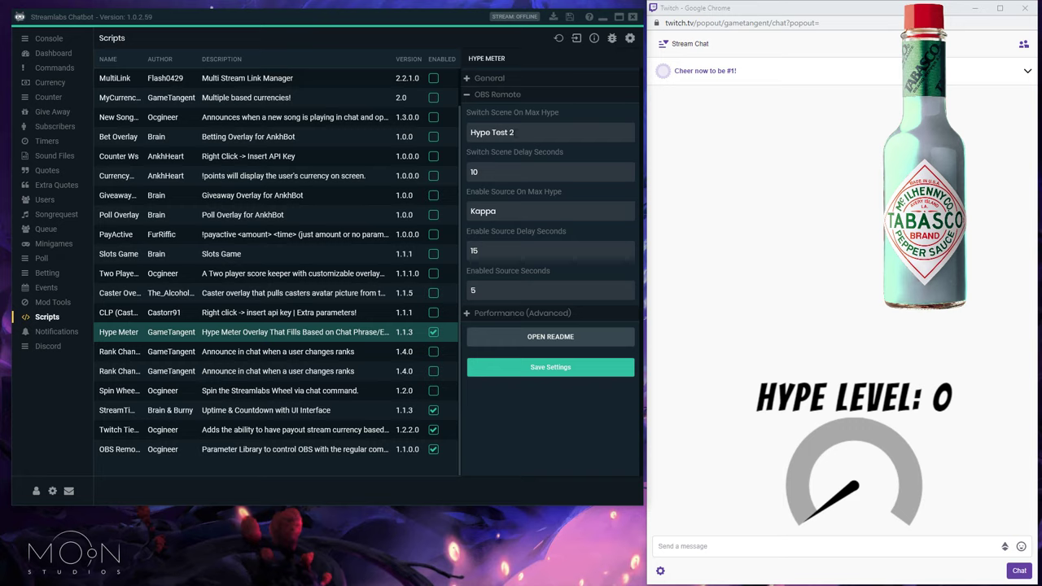
pyautogui.click(480, 79)
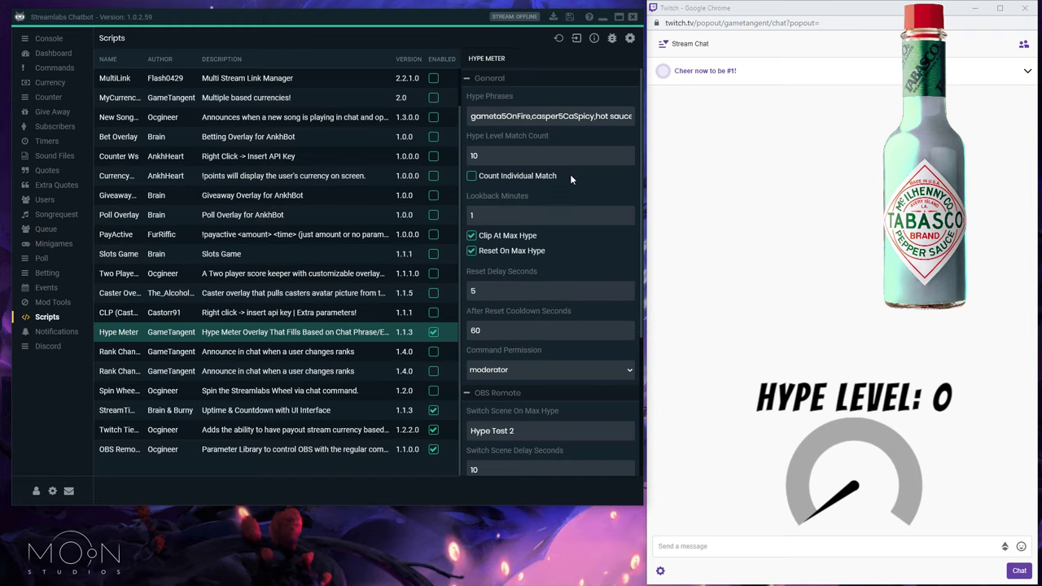
pyautogui.moveTo(512, 156)
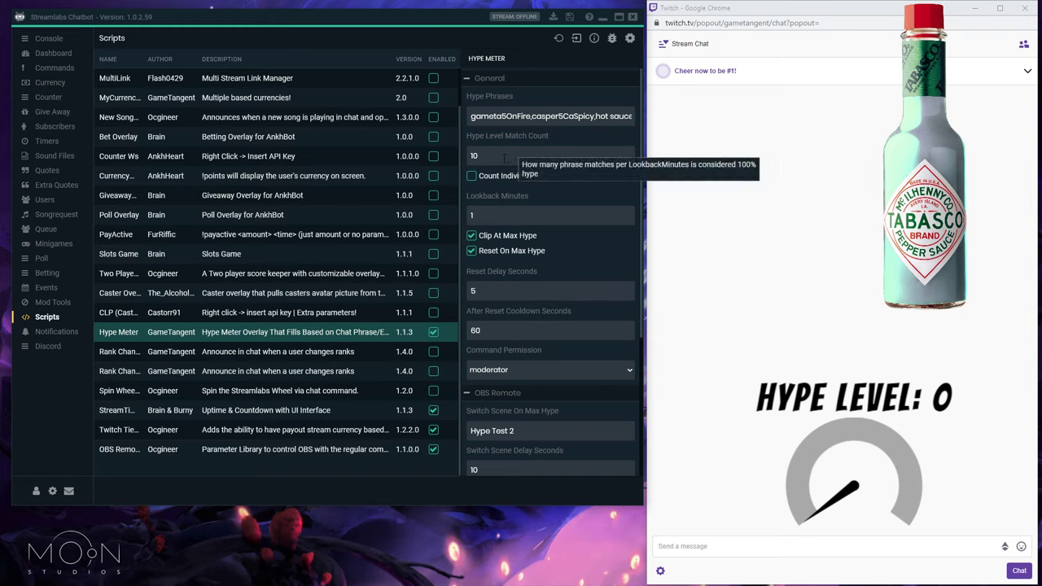
pyautogui.scroll(-1, 498, 241)
pyautogui.moveTo(498, 241)
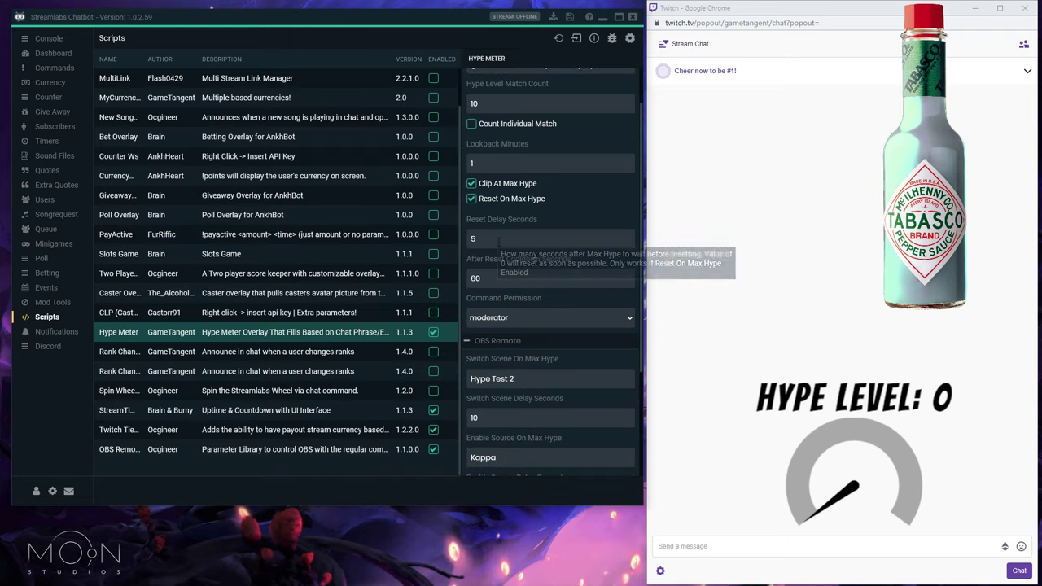
pyautogui.click(498, 239)
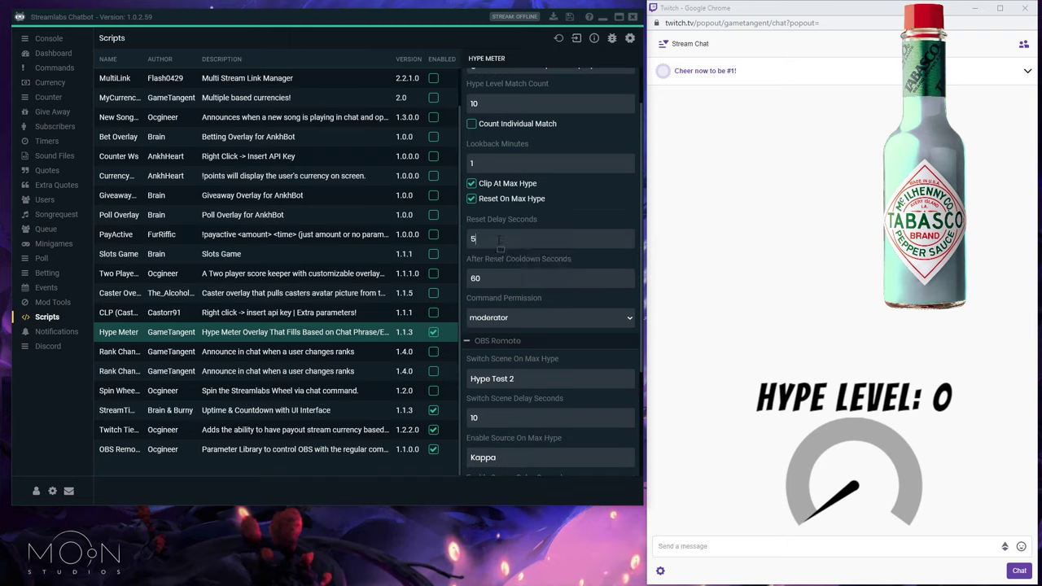
pyautogui.moveTo(512, 282)
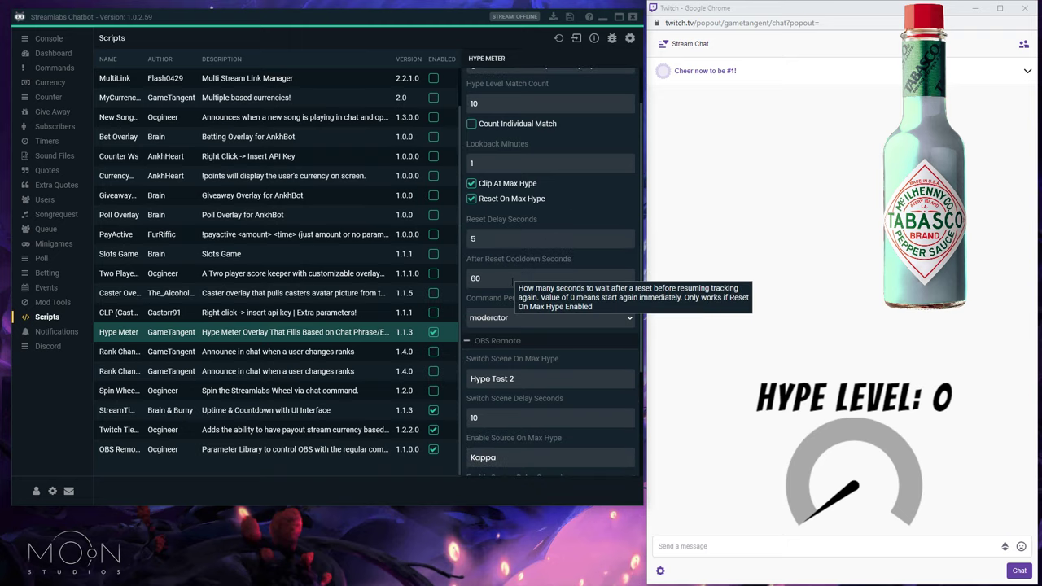
pyautogui.scroll(-2, 501, 282)
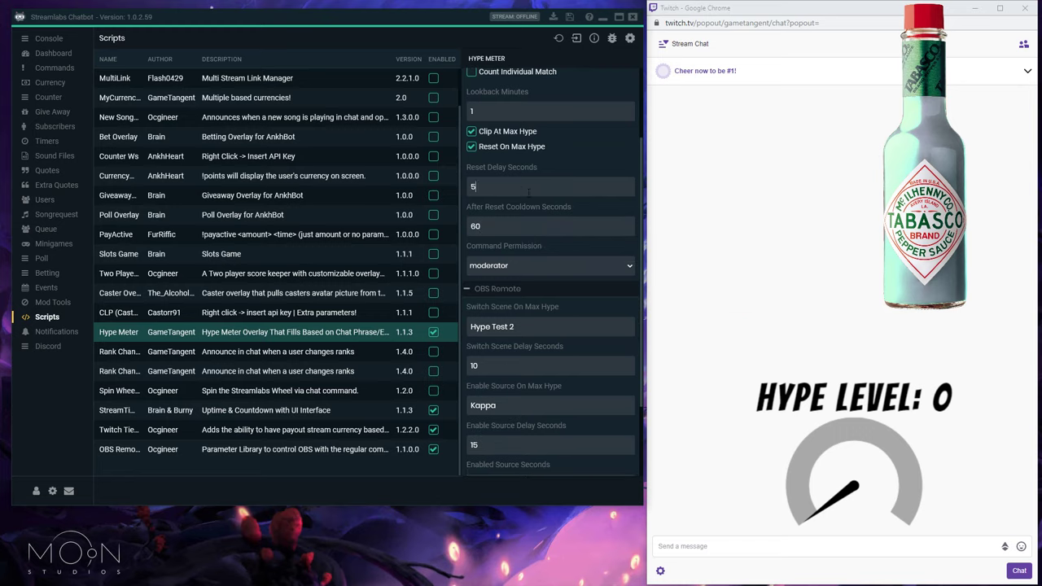
pyautogui.scroll(-2, 515, 333)
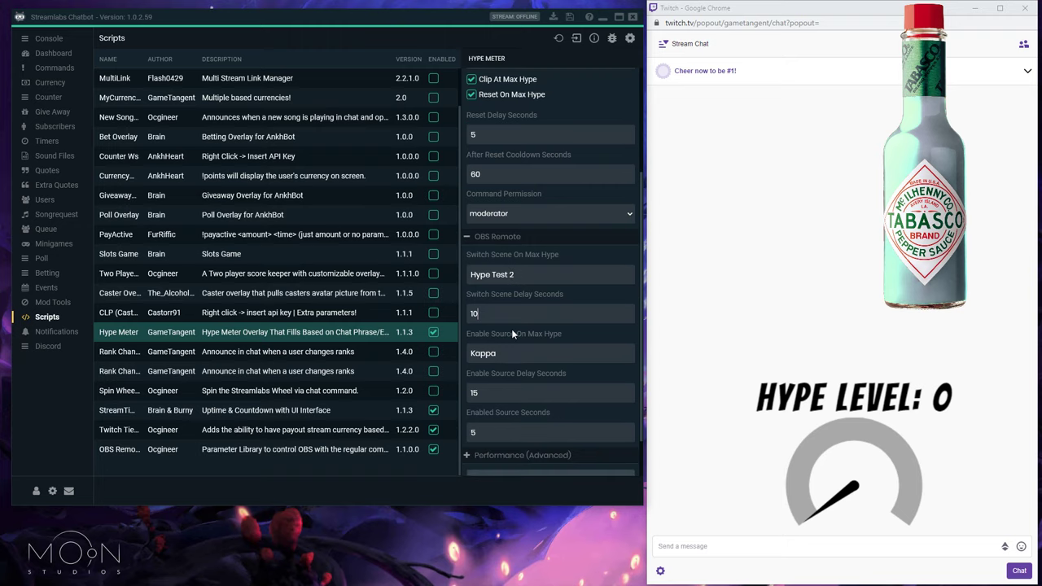
pyautogui.click(503, 393)
pyautogui.click(502, 357)
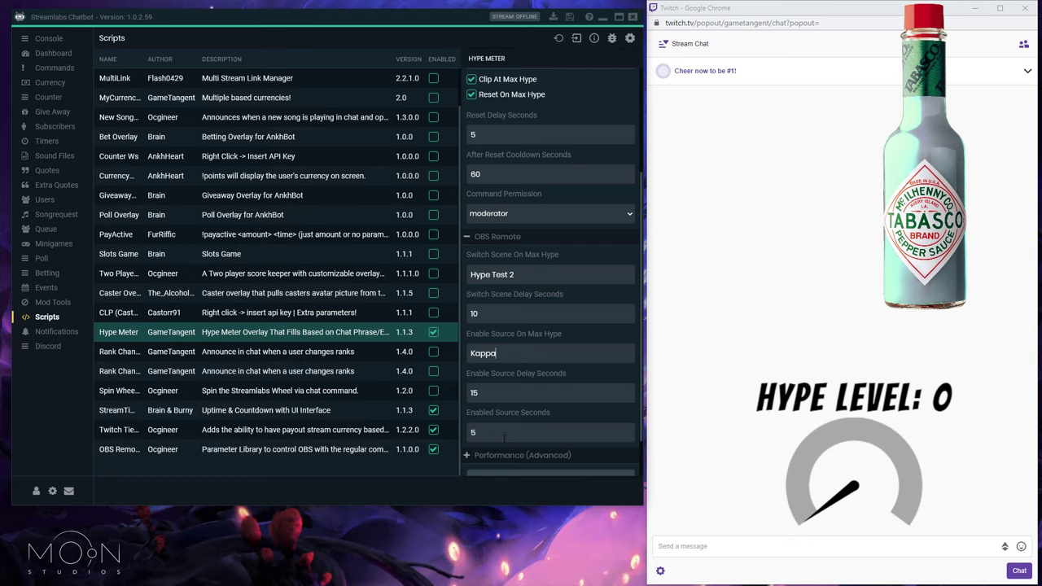